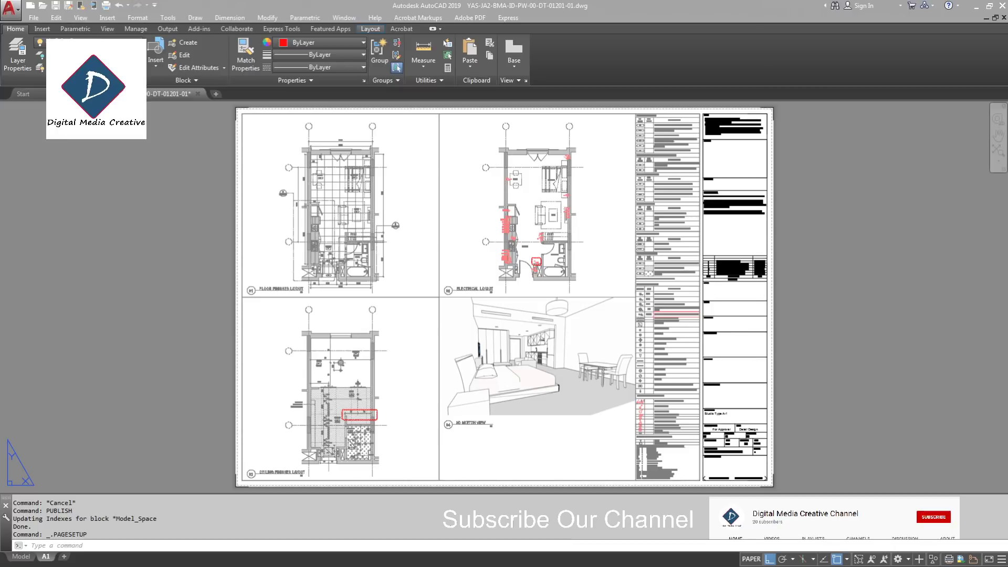
- Open the Page Setup Manager for the A1 layout from its tab's menu
right_click(46, 558)
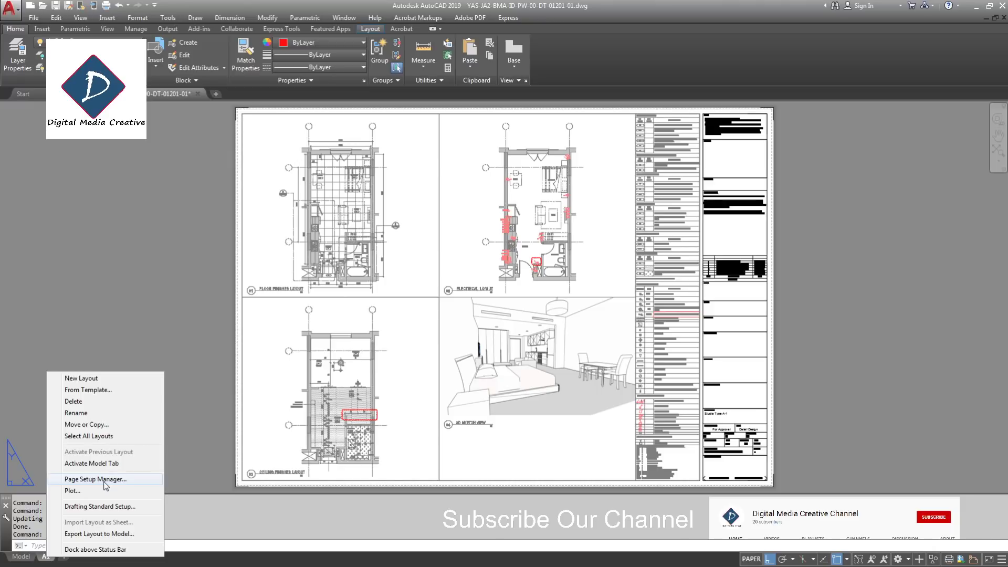
left_click(105, 479)
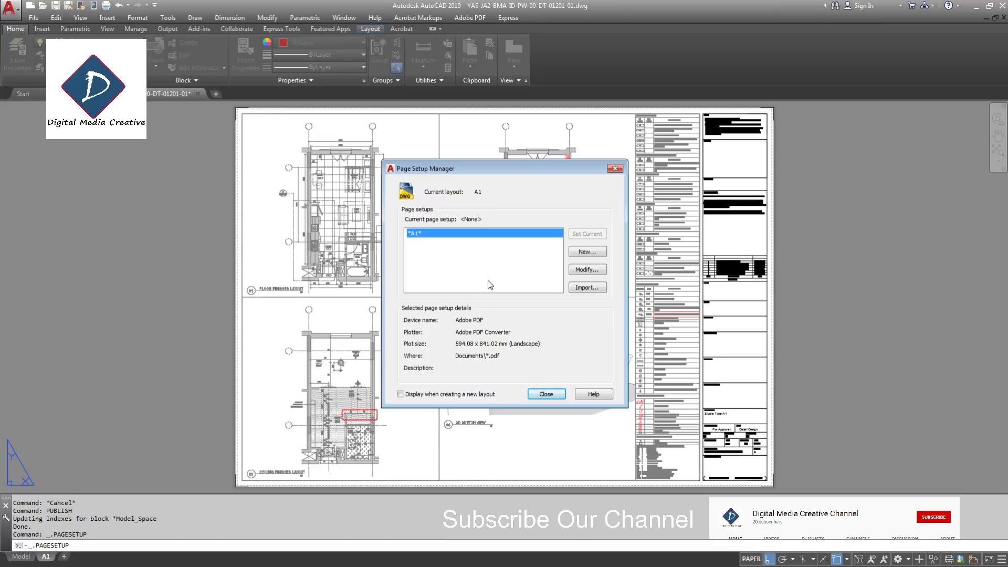
- Start a new page setup named A1-PDF, starting from the A1 layout's settings
left_click(580, 252)
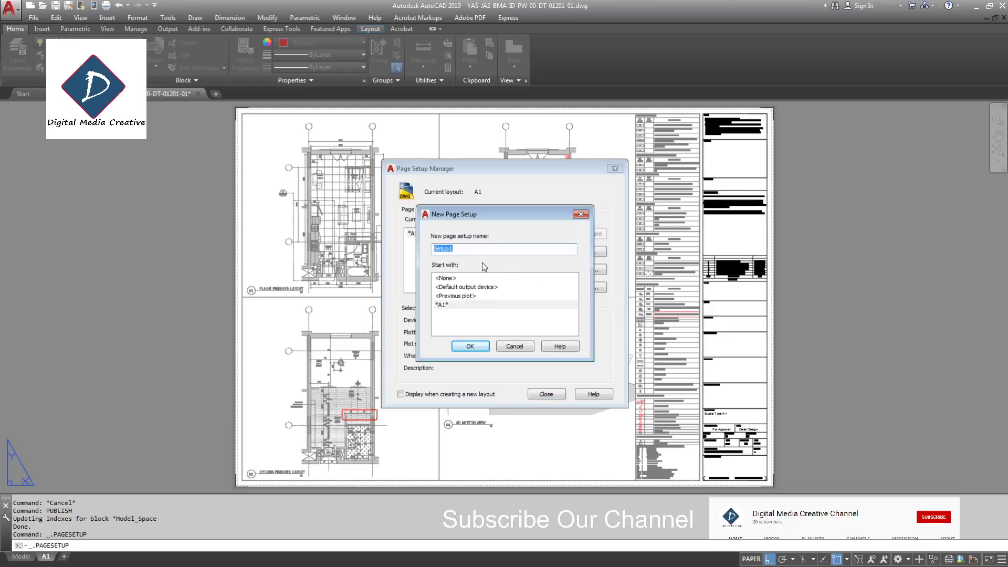
type("A1-PDF")
- Confirm the A1-PDF setup and keep Adobe PDF as its printer/plotter
left_click(475, 347)
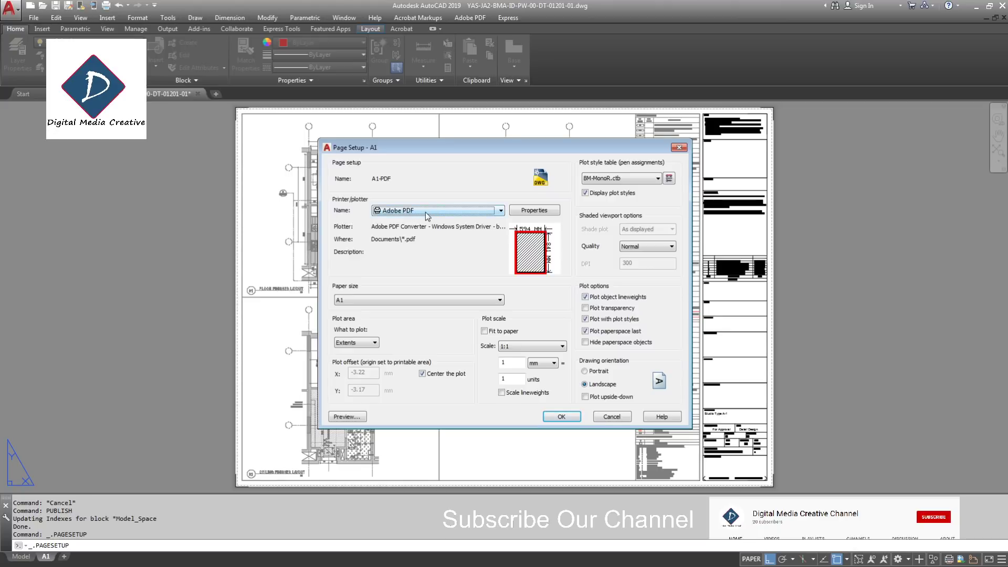
left_click(425, 210)
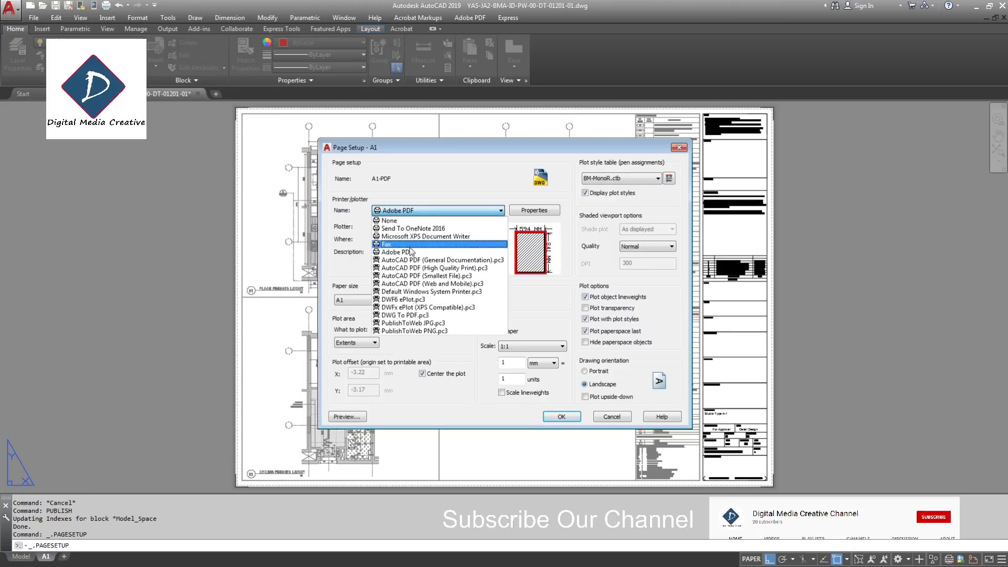
key("Escape")
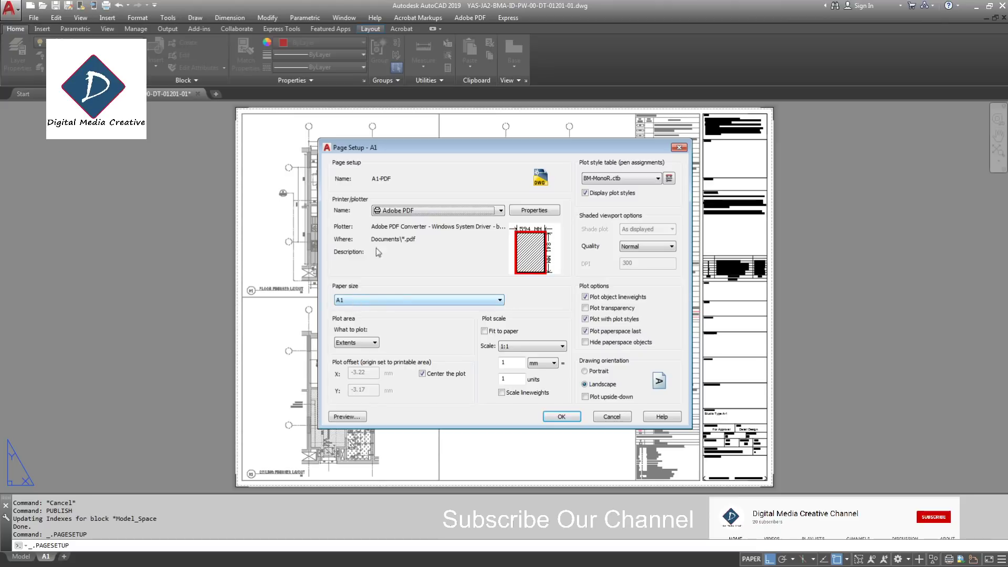
left_click(421, 213)
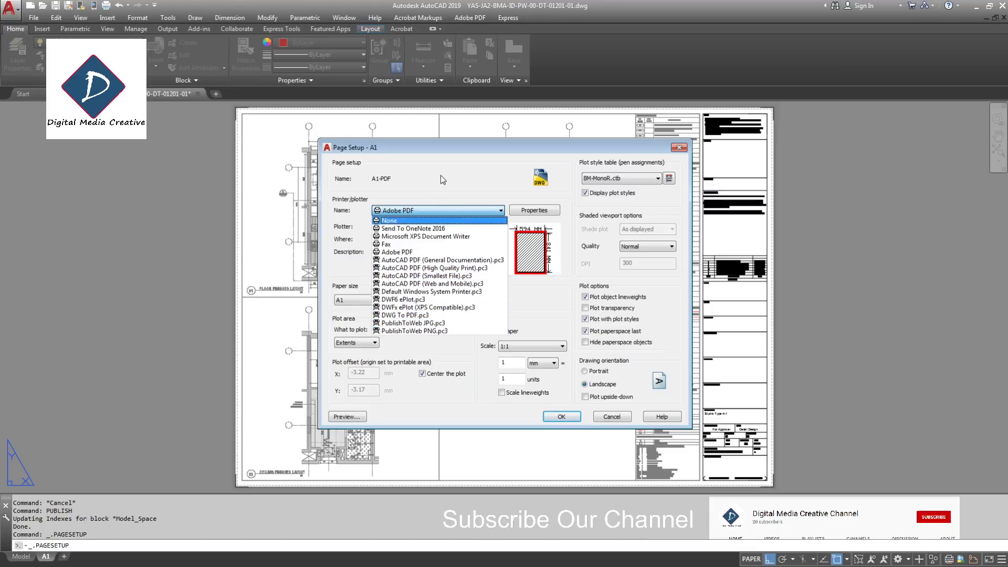
left_click(405, 254)
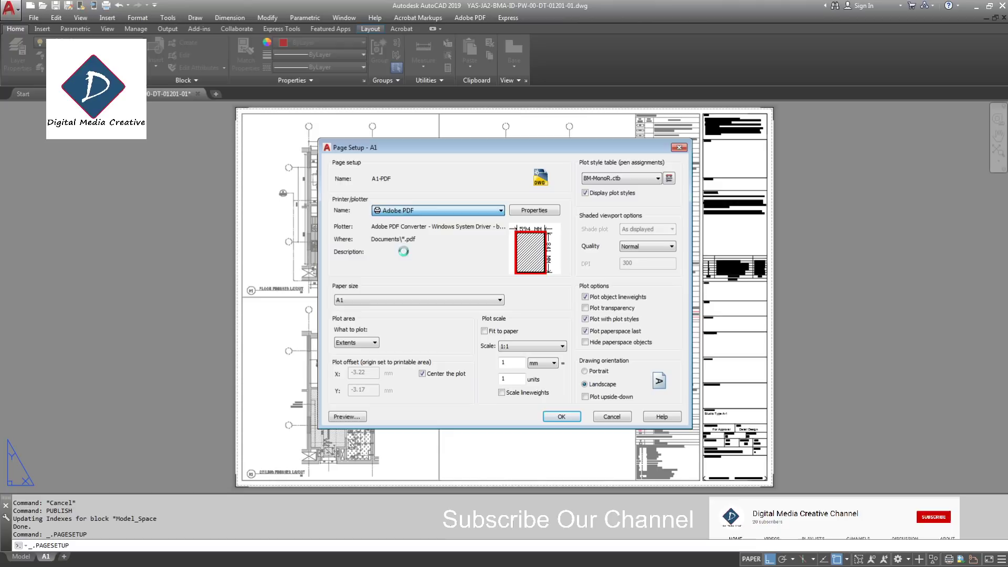
- Plot Extents on A1 paper at 1:1 scale in mm, with Fit to paper off
left_click(363, 298)
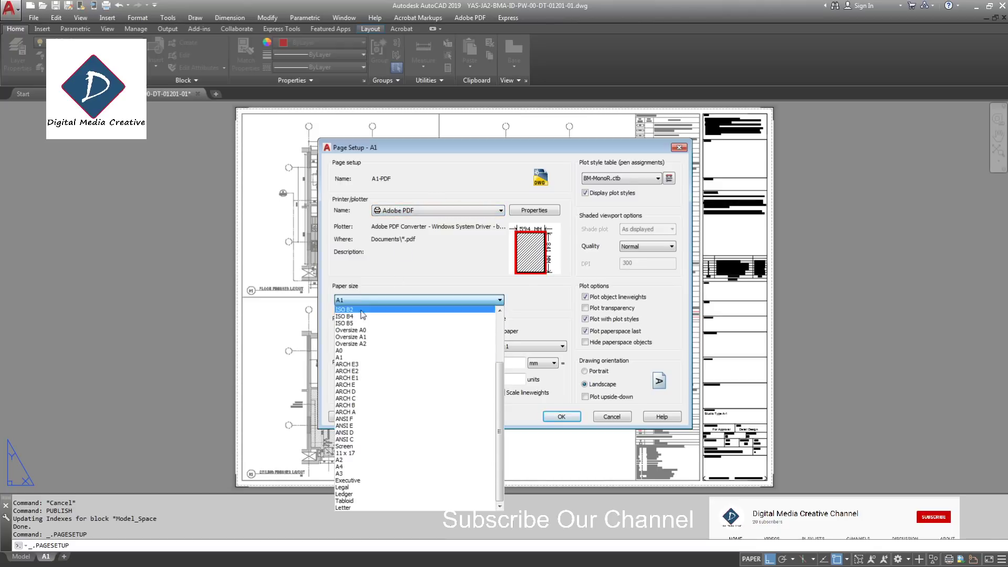
left_click(348, 357)
left_click(369, 342)
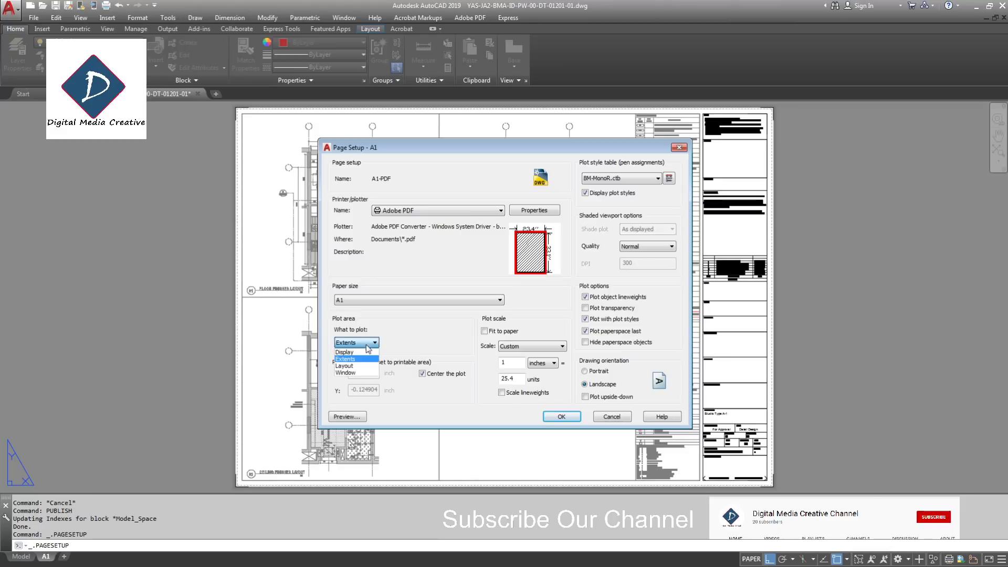
left_click(358, 360)
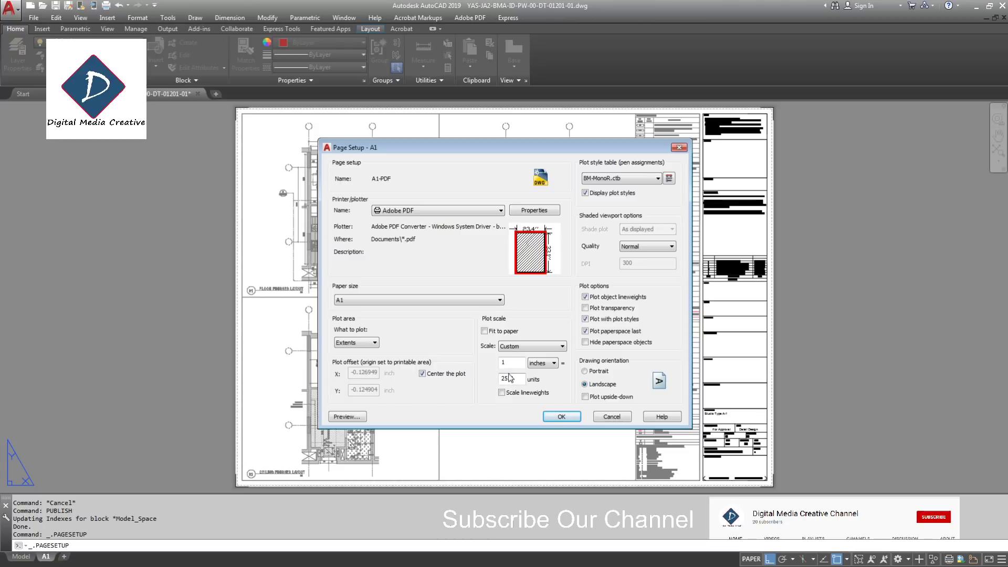
left_click(551, 363)
left_click(539, 380)
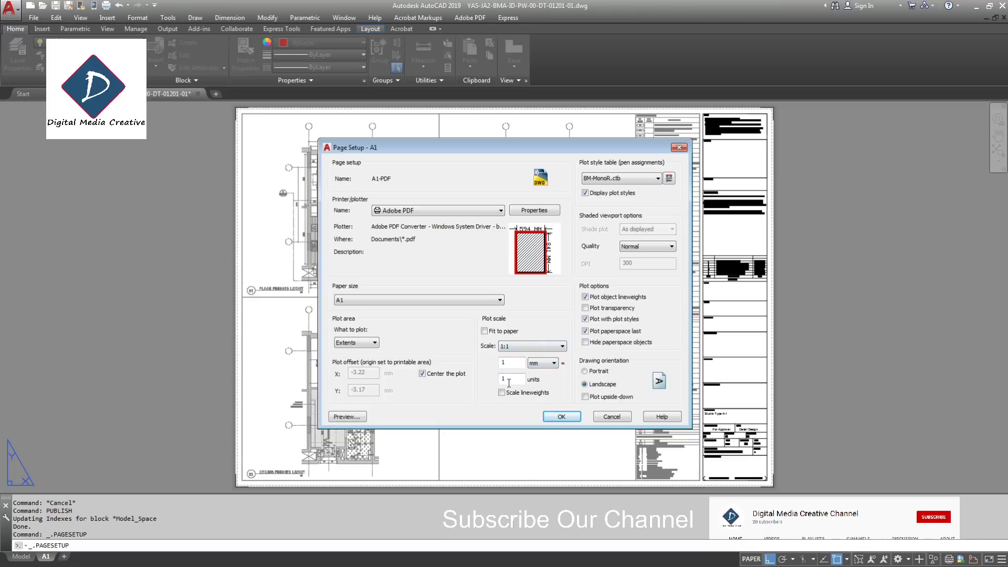
left_click(484, 331)
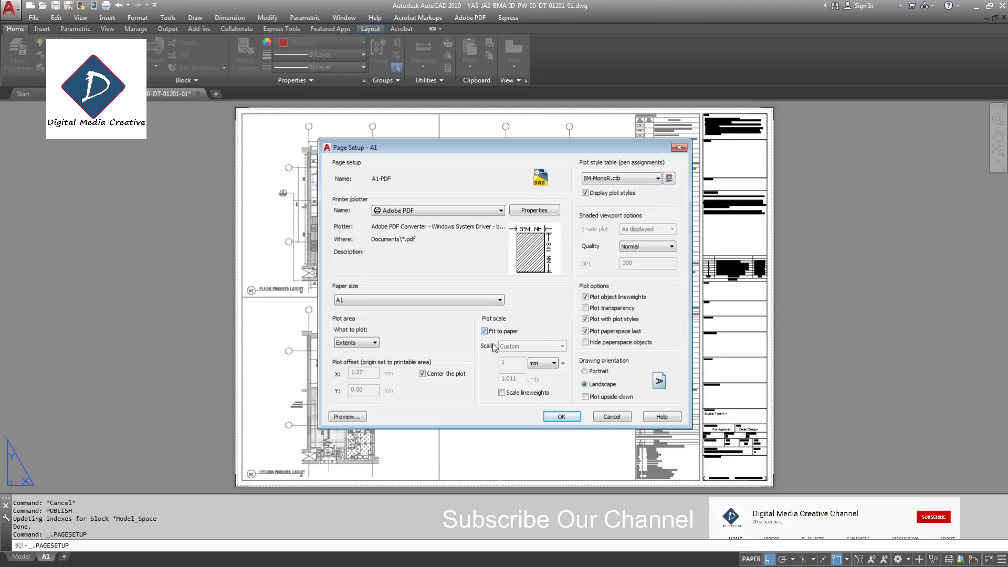
left_click(484, 331)
left_click(532, 346)
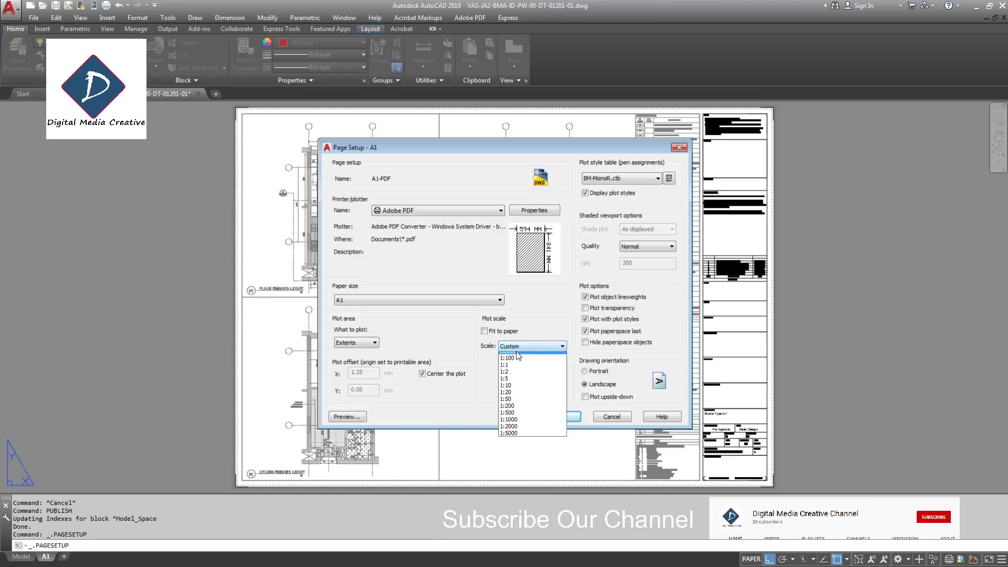
left_click(520, 363)
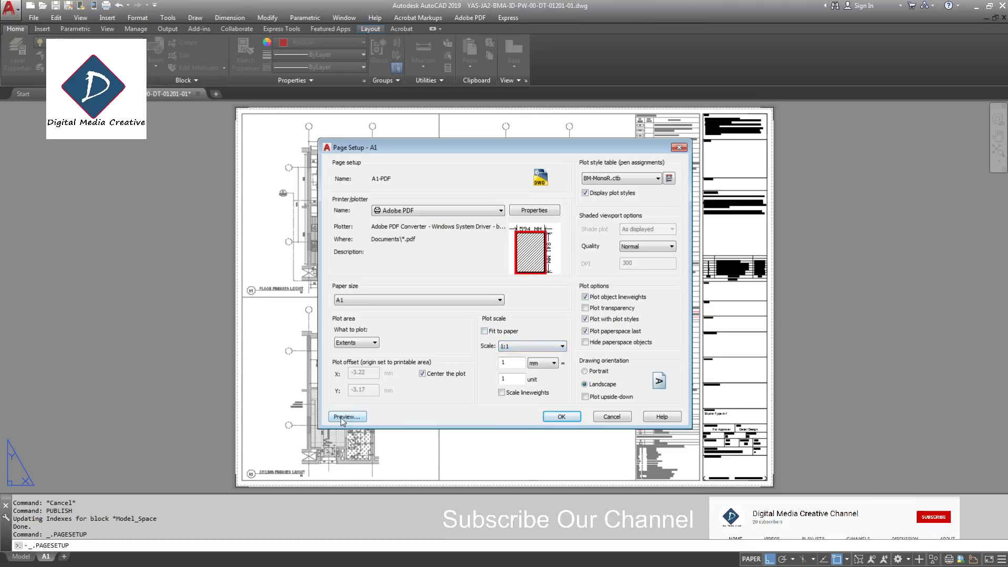
left_click(618, 180)
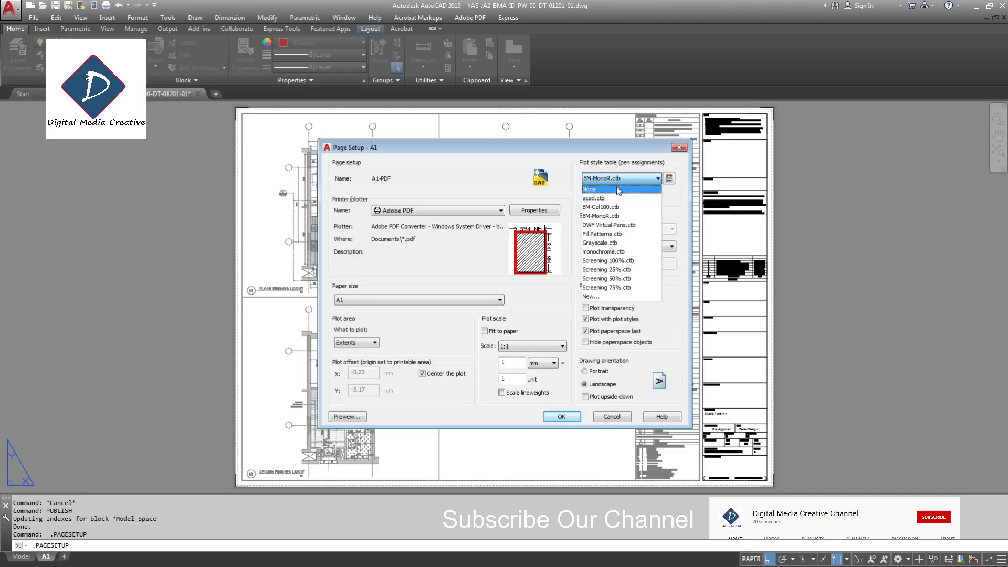
left_click(613, 216)
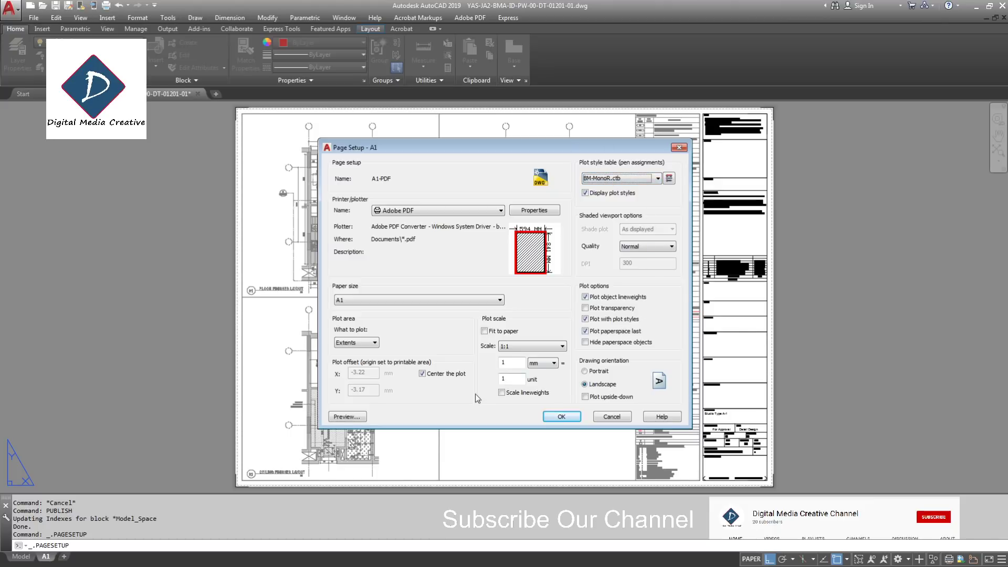
left_click(348, 417)
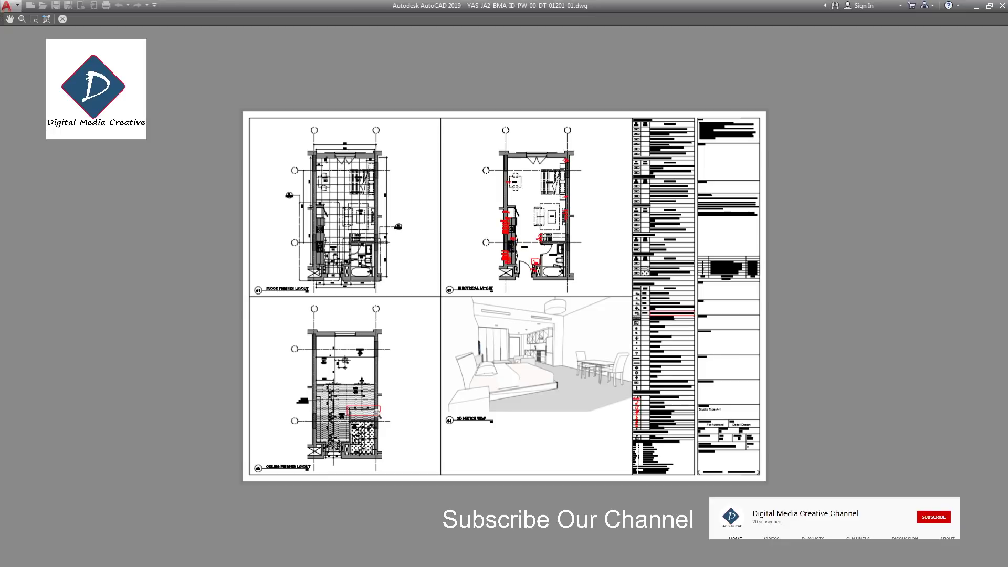
right_click(469, 168)
left_click(502, 180)
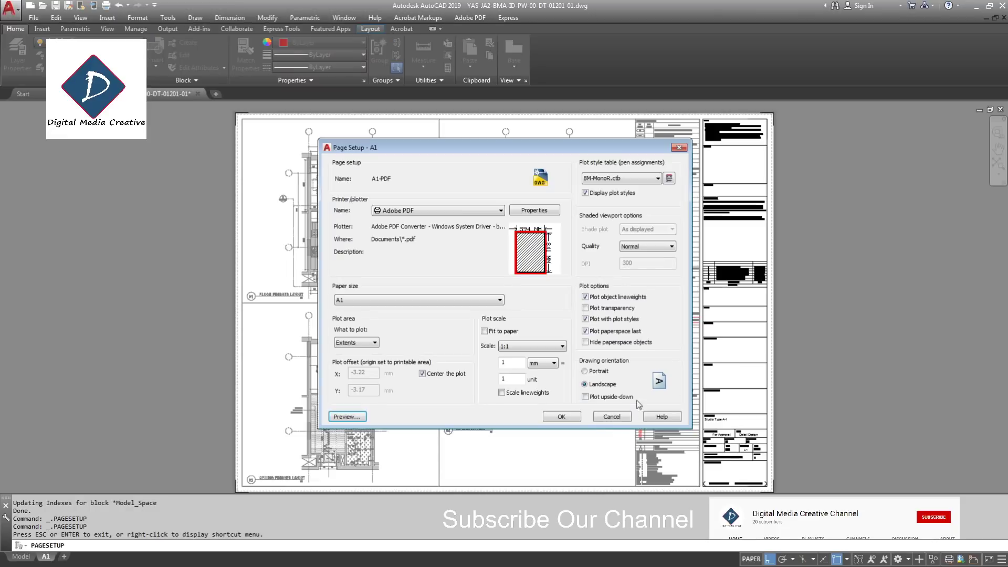
- Make A1-PDF the A1 layout's current page setup and save the drawing
left_click(560, 417)
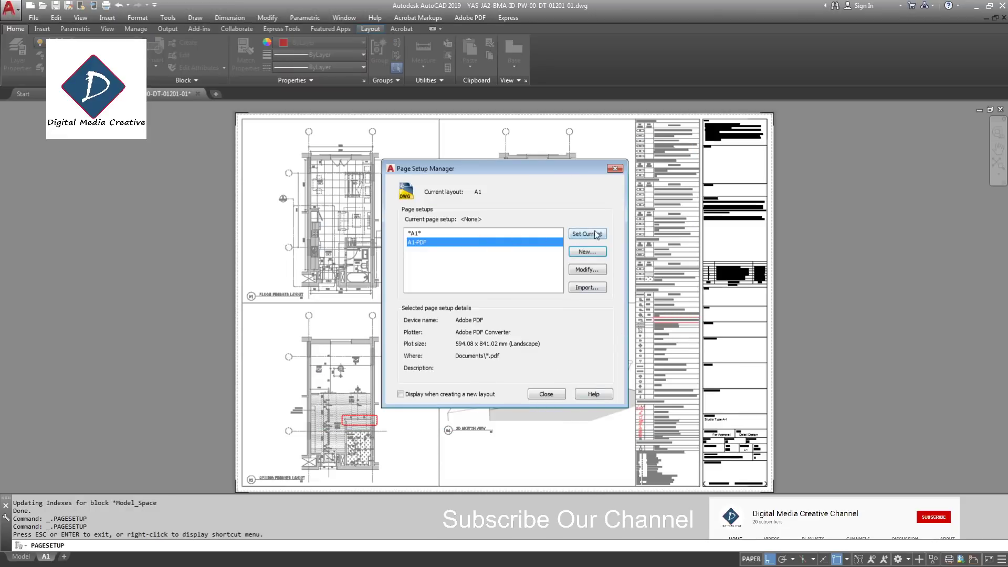
left_click(597, 234)
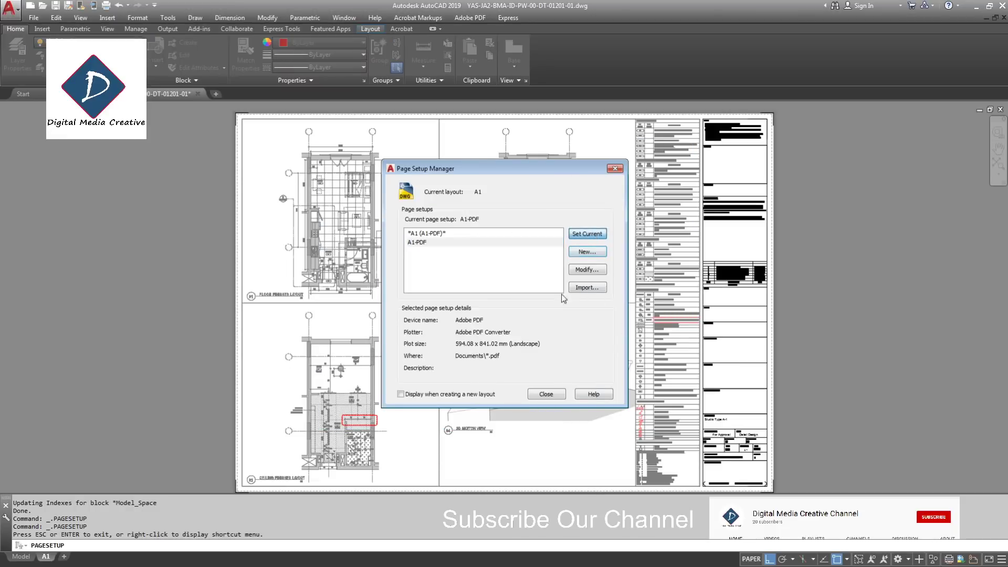
left_click(546, 394)
key("ctrl+s")
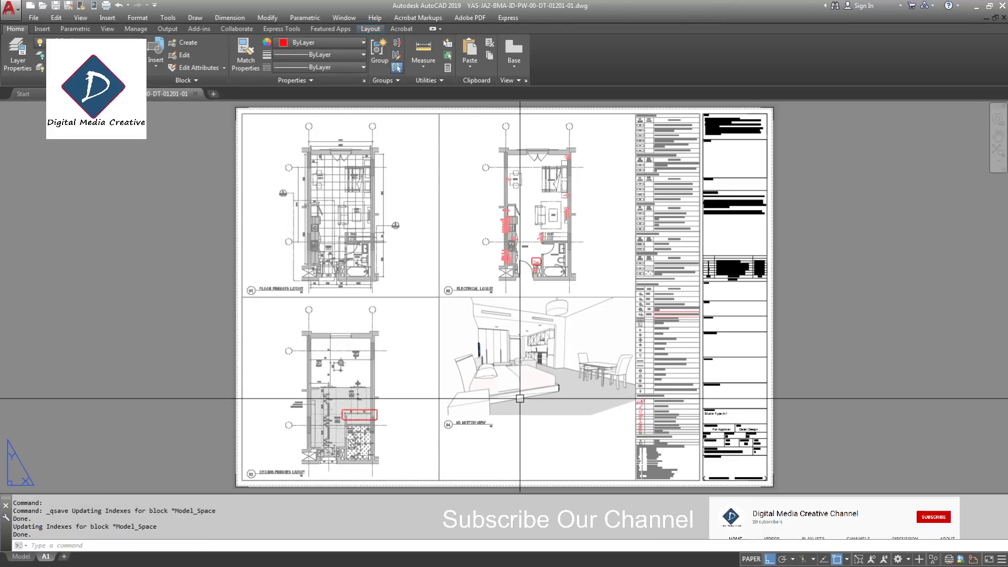
- Run PUBLISH to list the A1 sheet with its A1-PDF page setup
type("PUB")
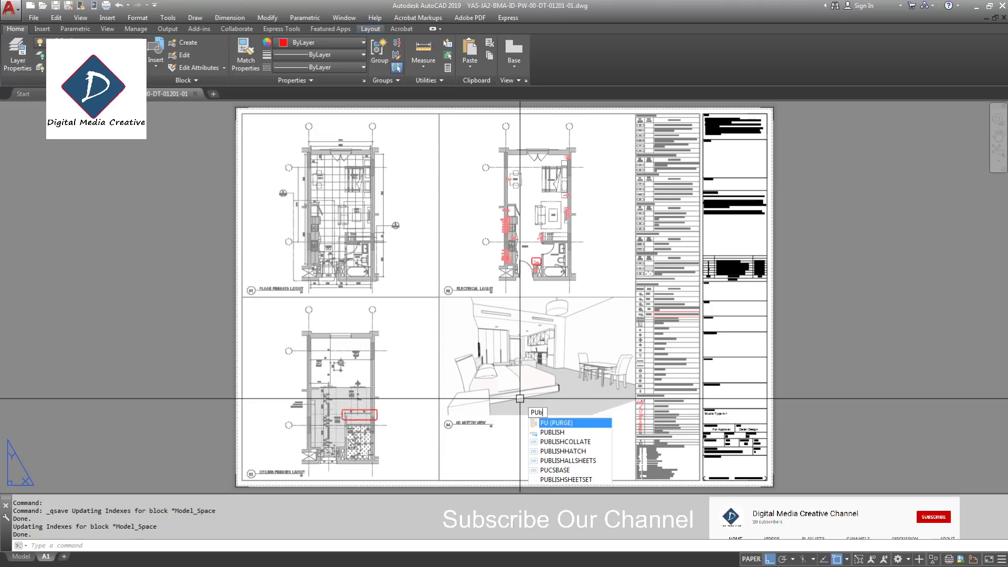
type("LISH")
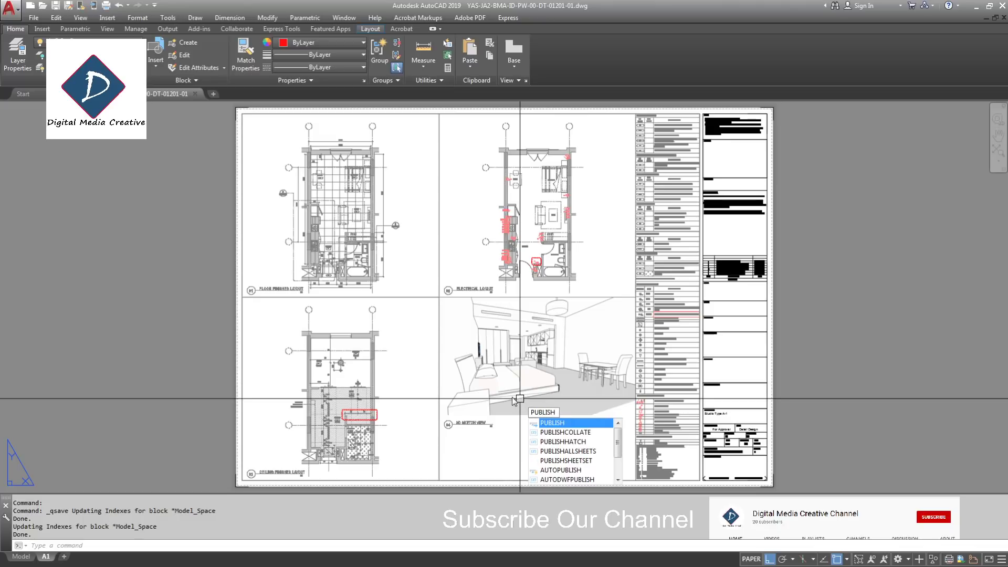
key("Return")
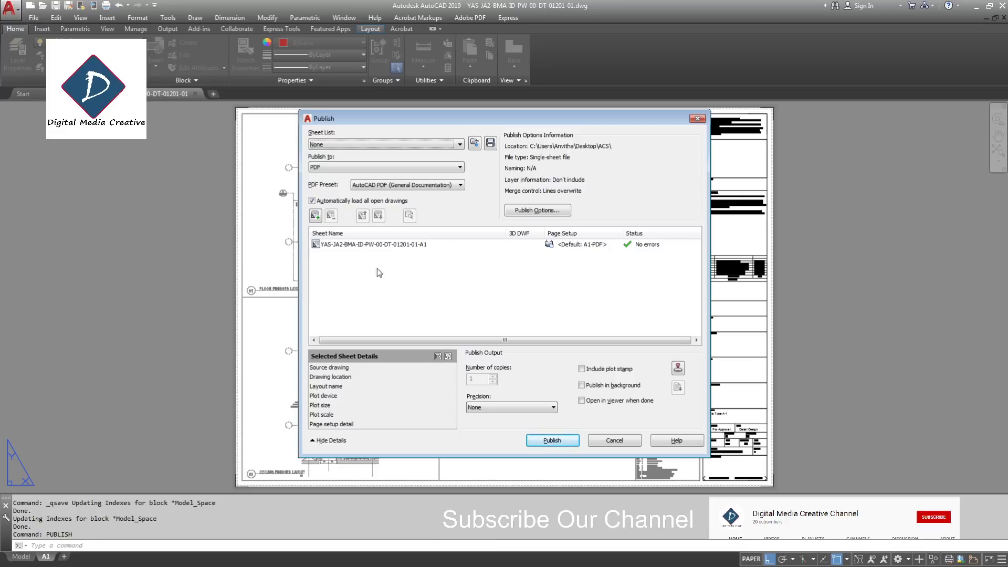
- Add the A1 sheets of drawings 01202 through 01204 to the publish list
left_click(316, 215)
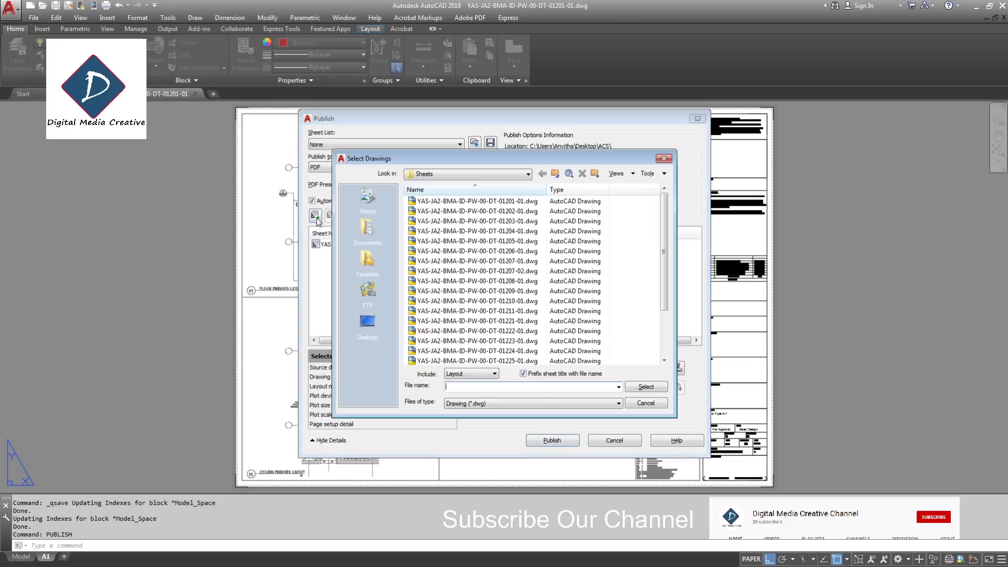
left_click(539, 211)
left_click(535, 232, "shift")
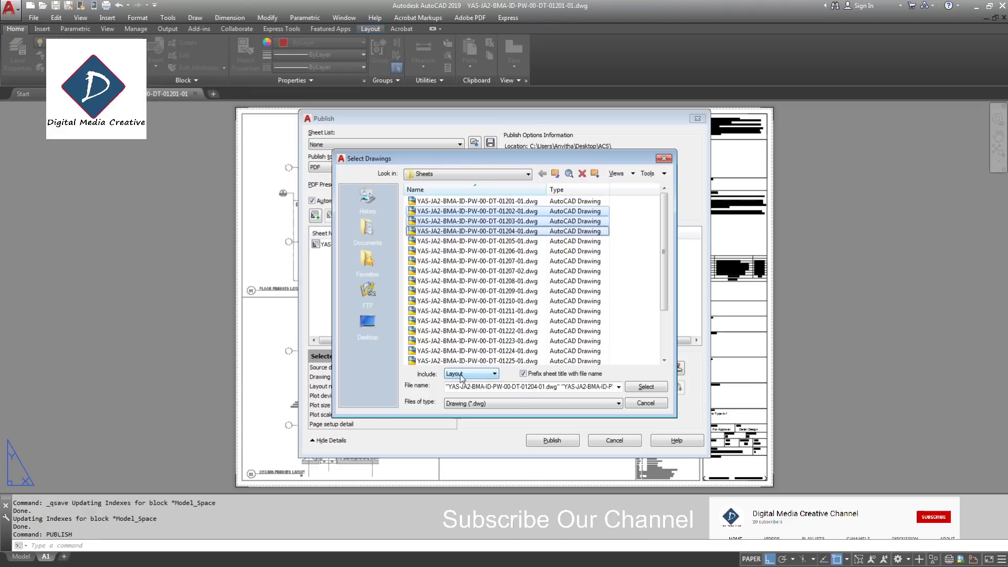
left_click(634, 392)
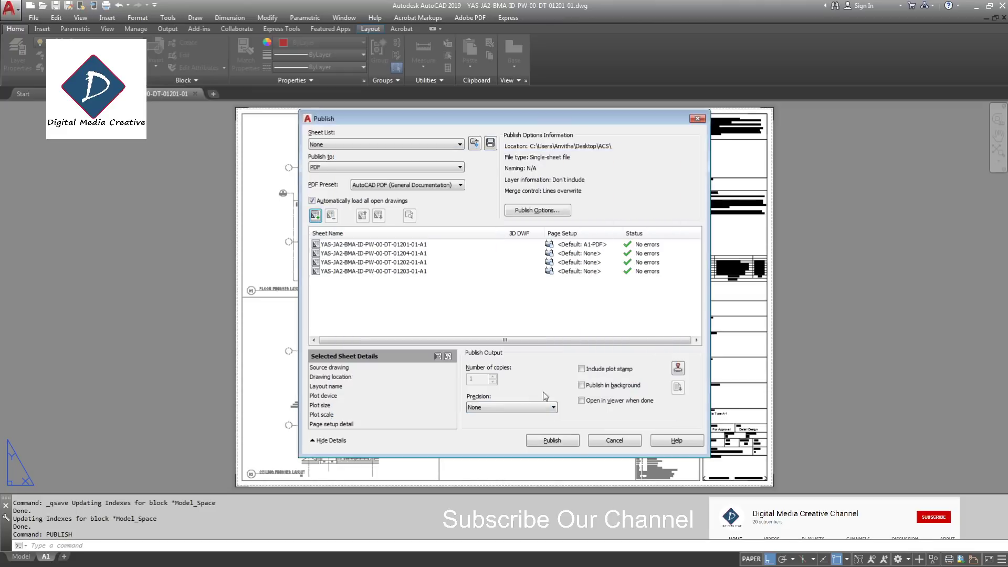
left_click(342, 245)
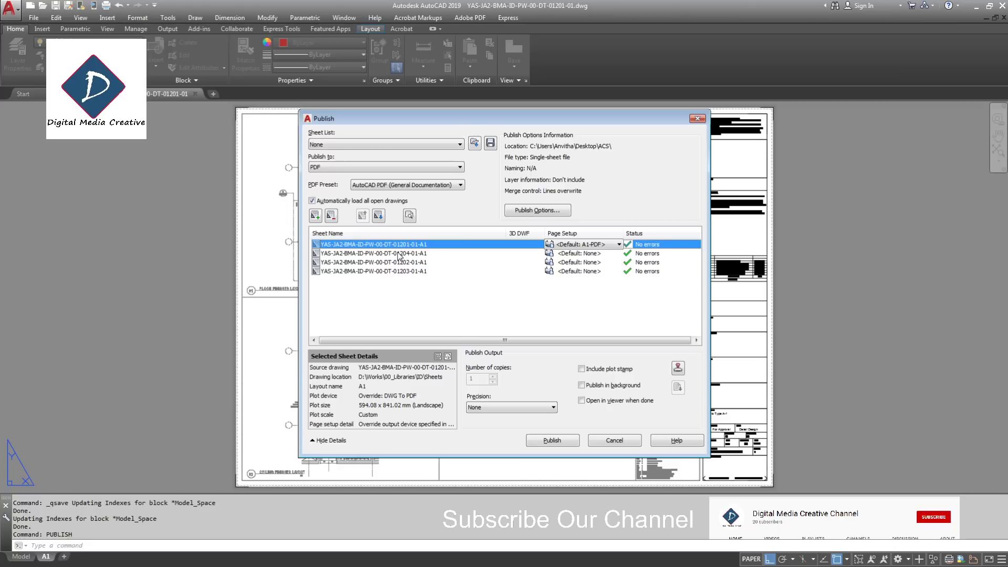
- Select all four sheets and assign them the A1-PDF page setup
left_click(461, 297)
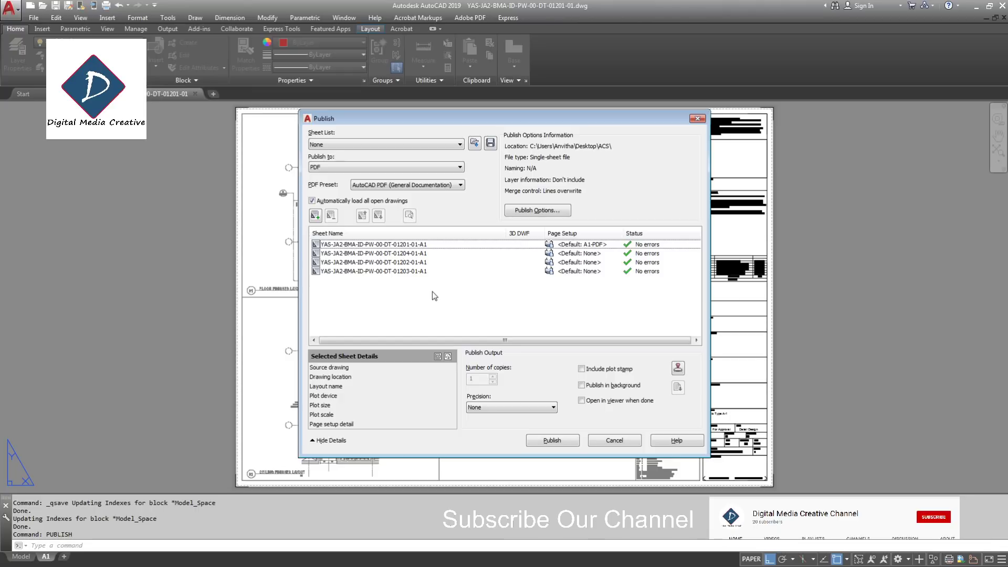
left_click_drag(433, 292, 395, 243)
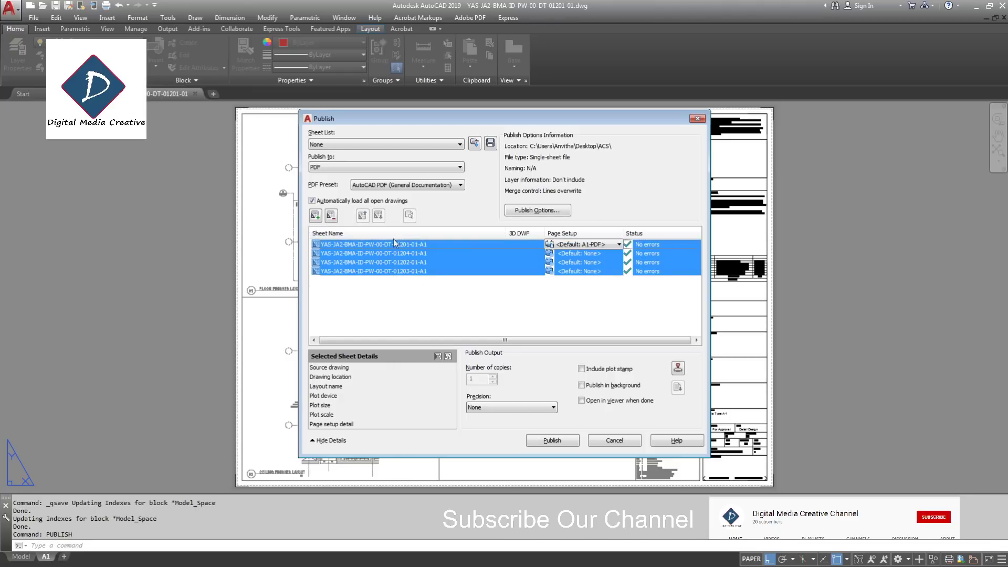
left_click(599, 245)
left_click(572, 263)
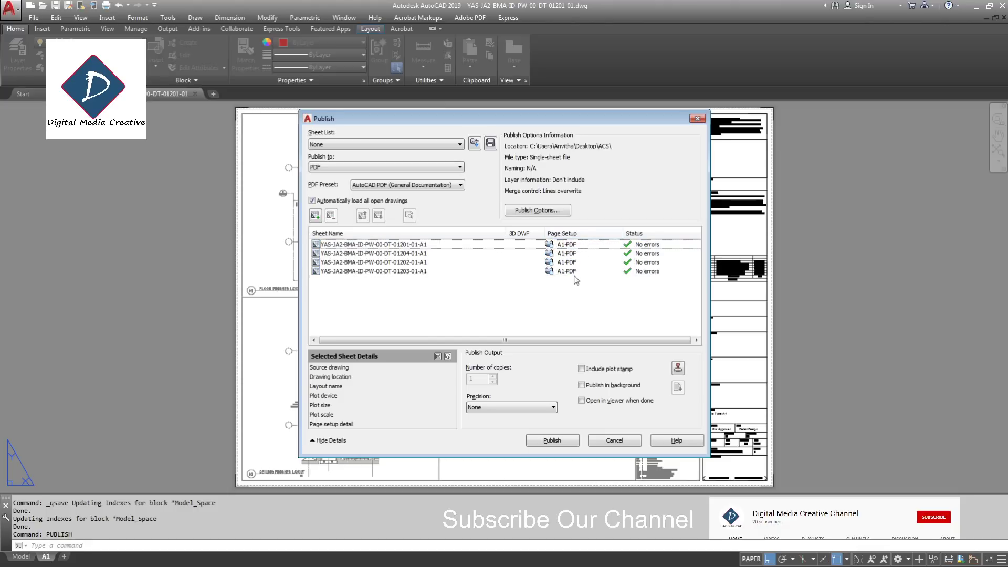
left_click(334, 167)
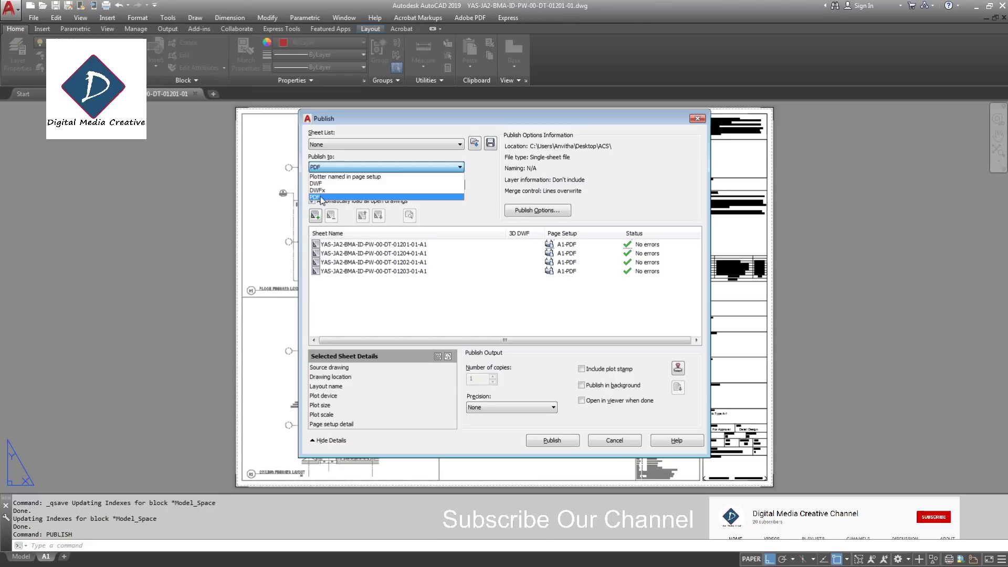
- Publish to PDF, with the output folder set to ACS on the desktop
left_click(320, 198)
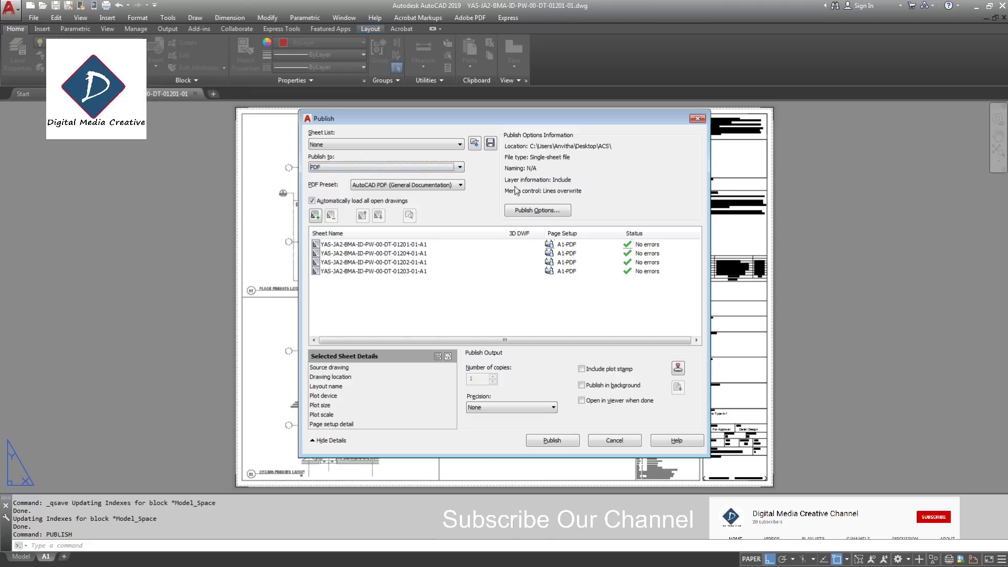
left_click(536, 210)
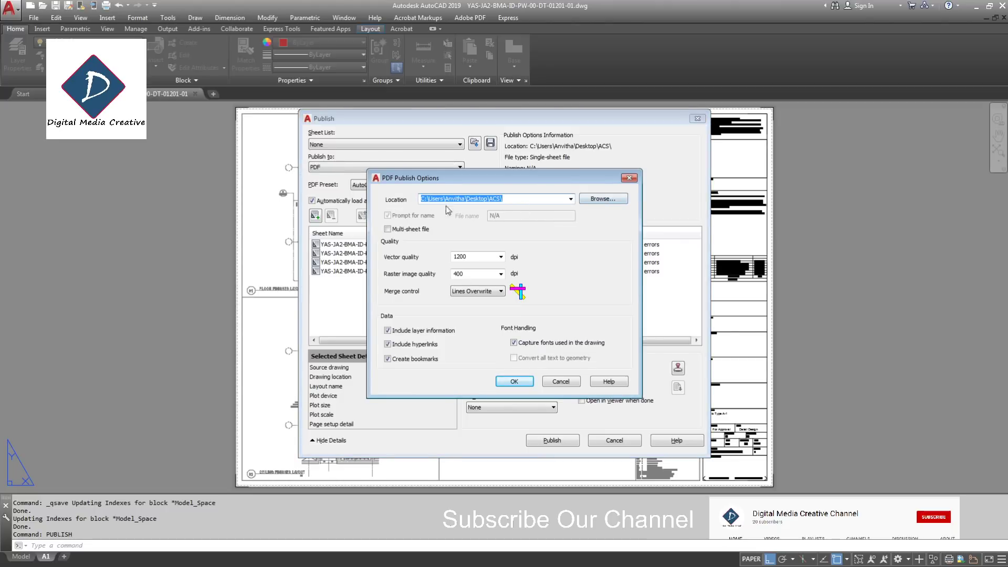
left_click(603, 200)
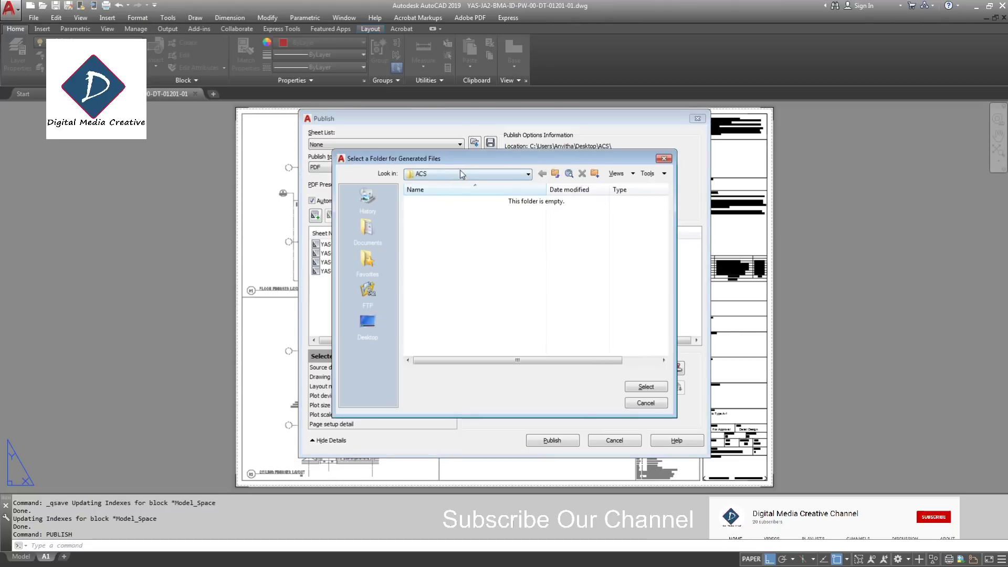
left_click(644, 387)
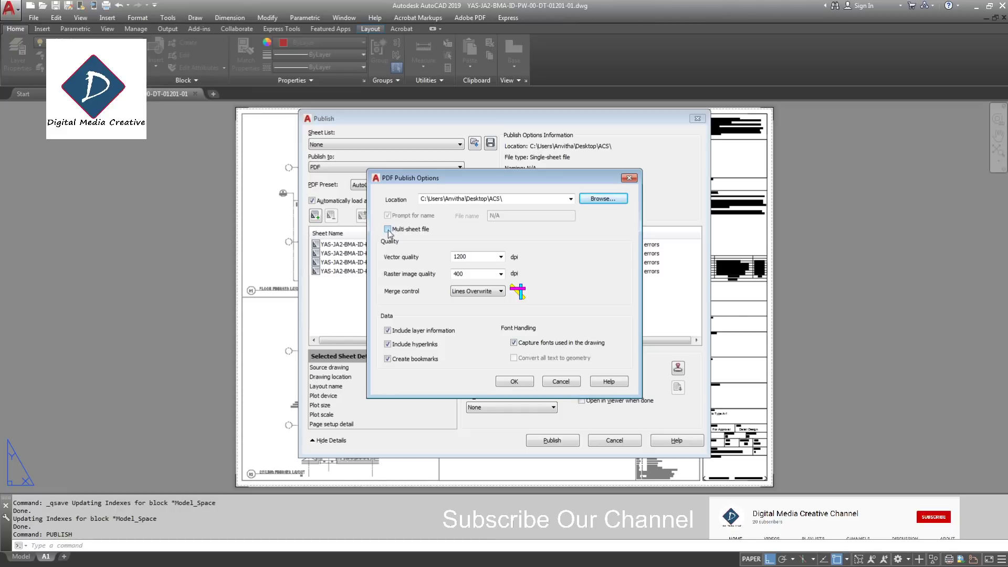
- Keep one PDF per sheet, exclude layer information, and accept the PDF options
left_click(388, 229)
left_click(389, 230)
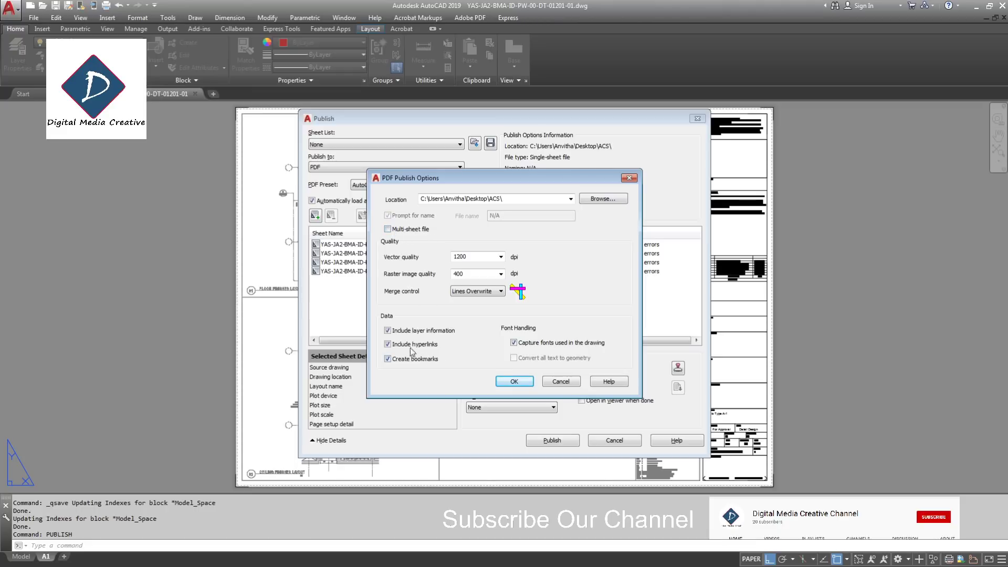
left_click(388, 331)
left_click(515, 383)
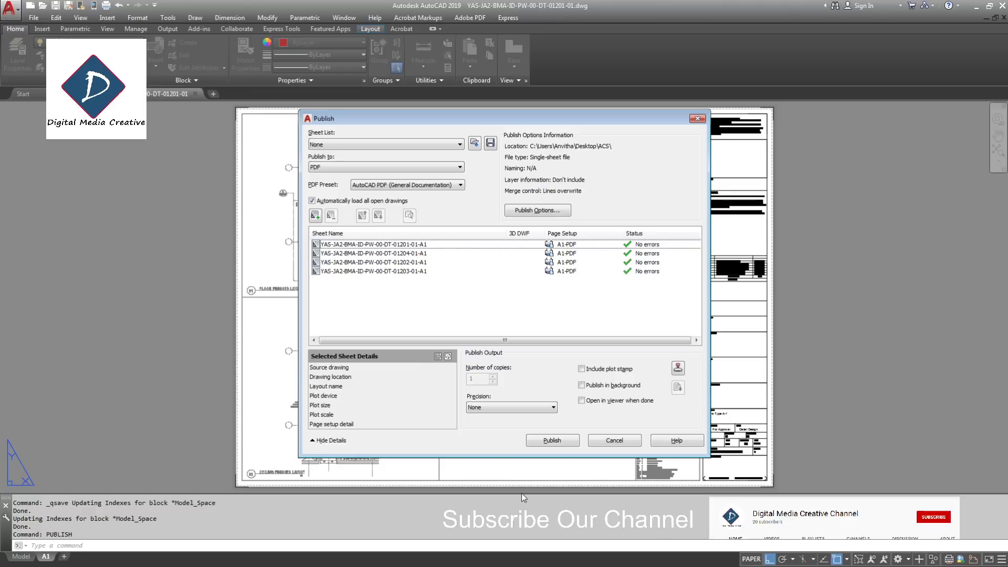
- Start publishing the four A1 sheets and move the save-sheet-list prompt aside
left_click(563, 441)
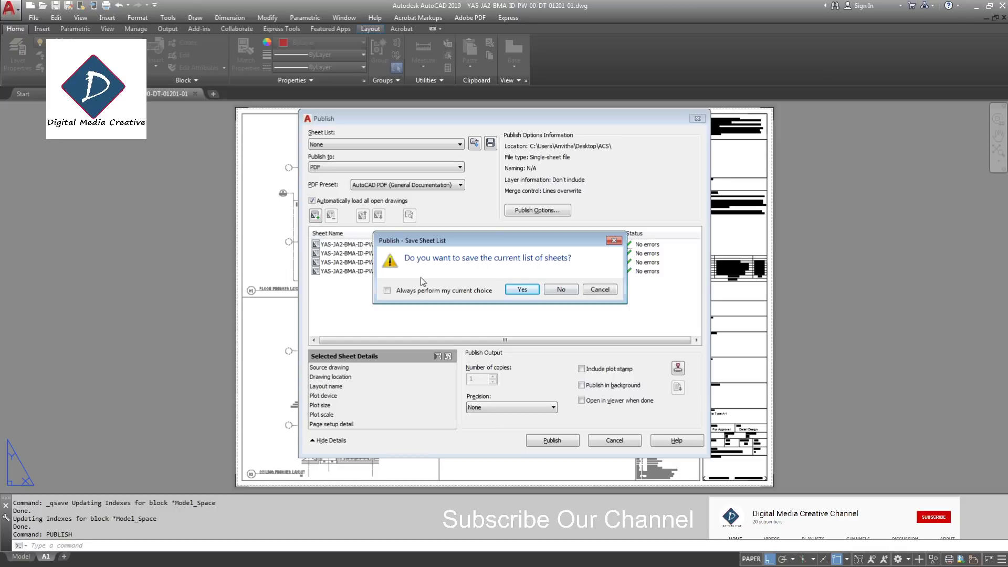
left_click_drag(483, 239, 578, 240)
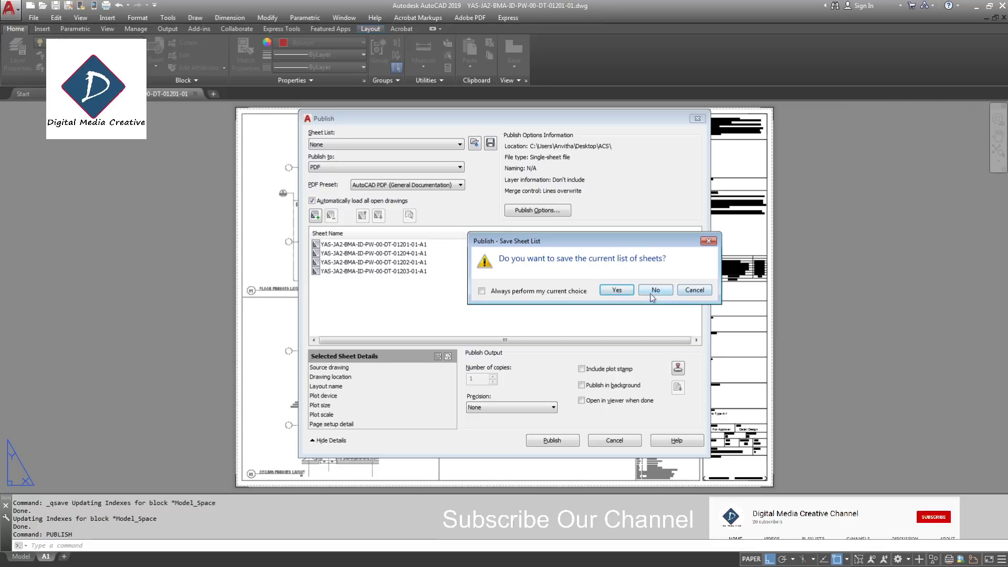
- Save the current sheet list as list.dsd and let the PDFs publish
left_click(629, 293)
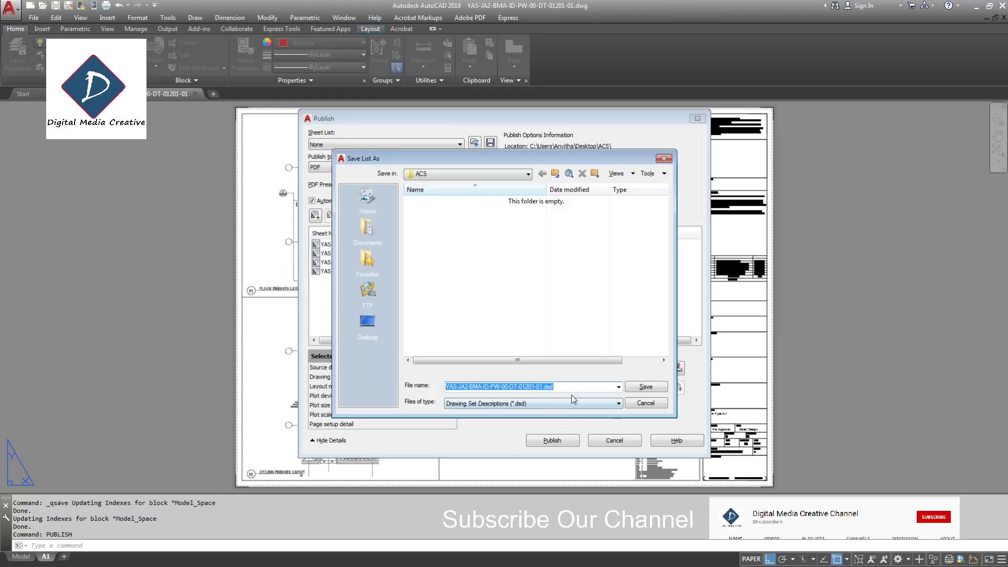
left_click_drag(556, 386, 442, 387)
type("list")
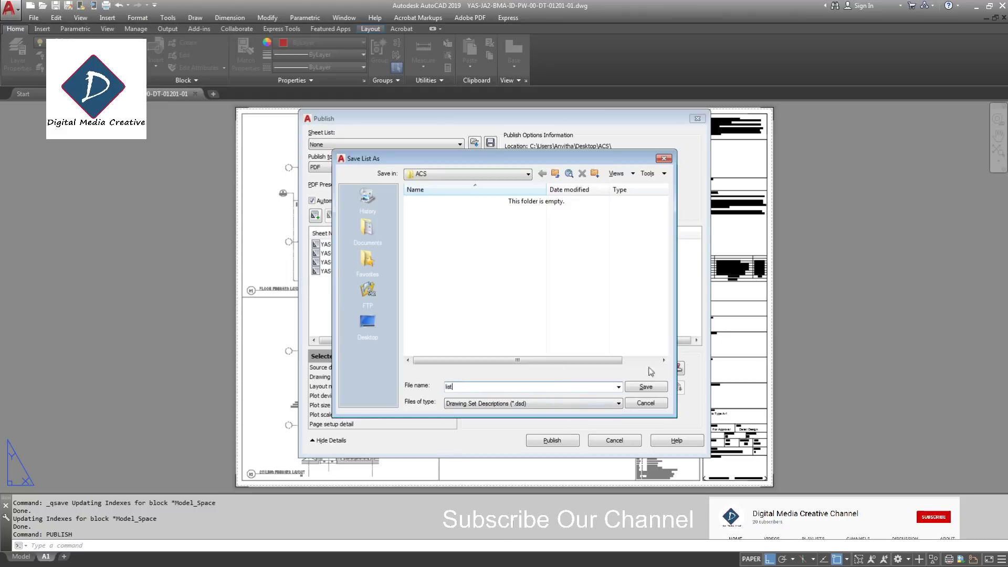
left_click(637, 389)
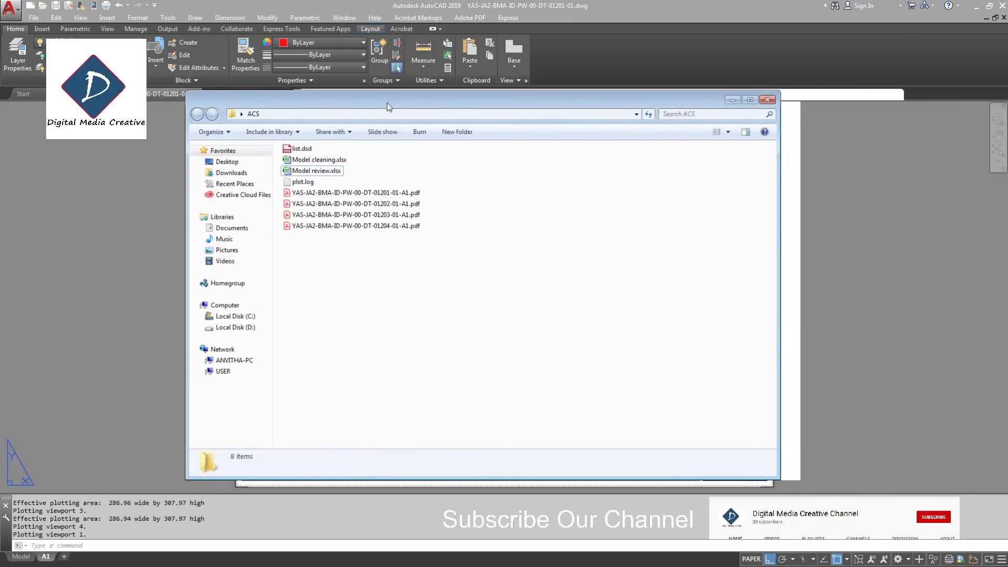
- Check the four published PDFs in the ACS folder and open the 01201 sheet
left_click_drag(387, 252, 333, 192)
left_click(388, 263)
double_click(374, 194)
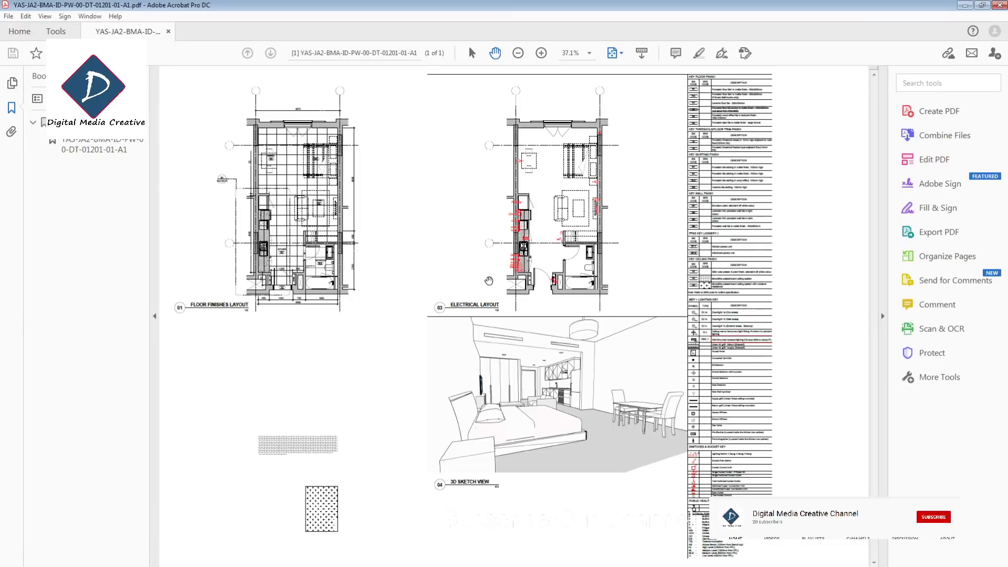
- Zoom out in Acrobat to view the whole 01201 sheet PDF
scroll(484, 226, "down", 2, "ctrl")
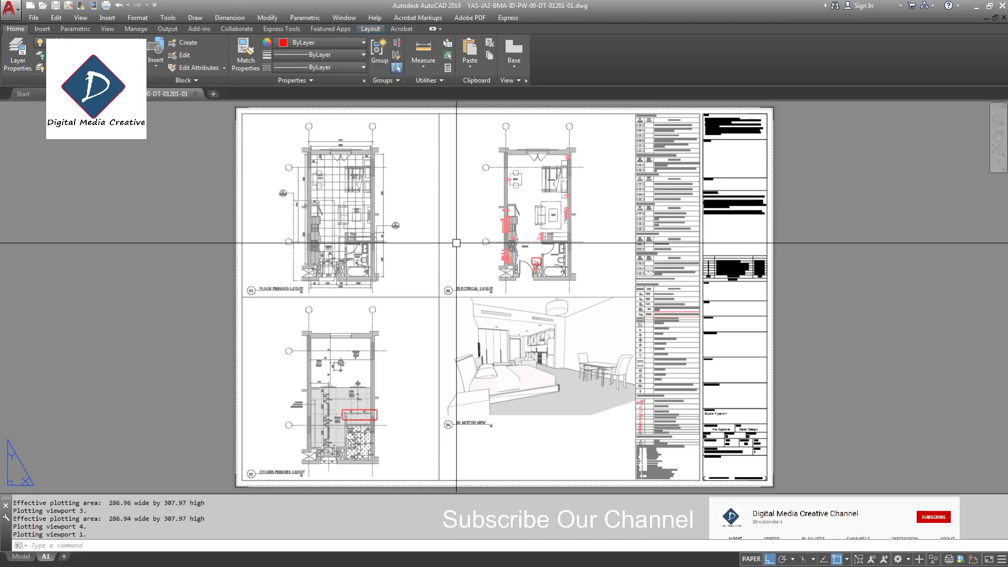
- Run PUBLISH and remove the single default sheet from the publish list
type("PUBLISH")
key("Return")
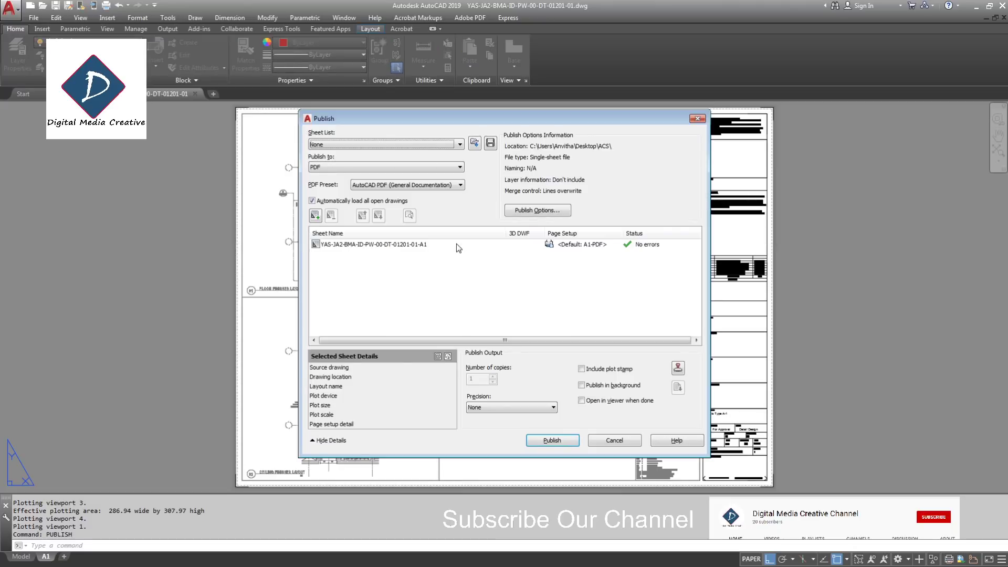
left_click(377, 245)
key("Delete")
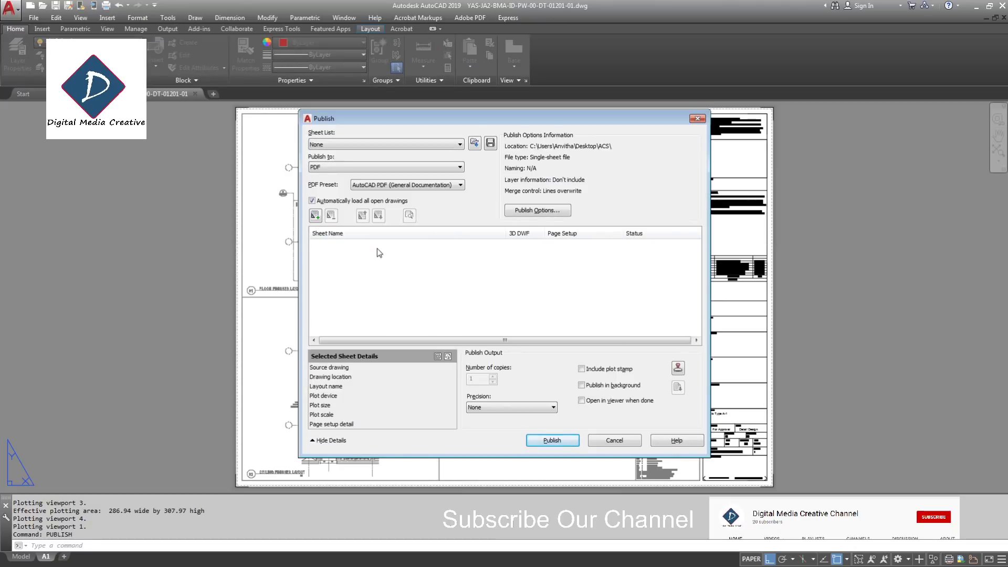
- Load the saved list.dsd sheet list into the Publish dialog
left_click(343, 143)
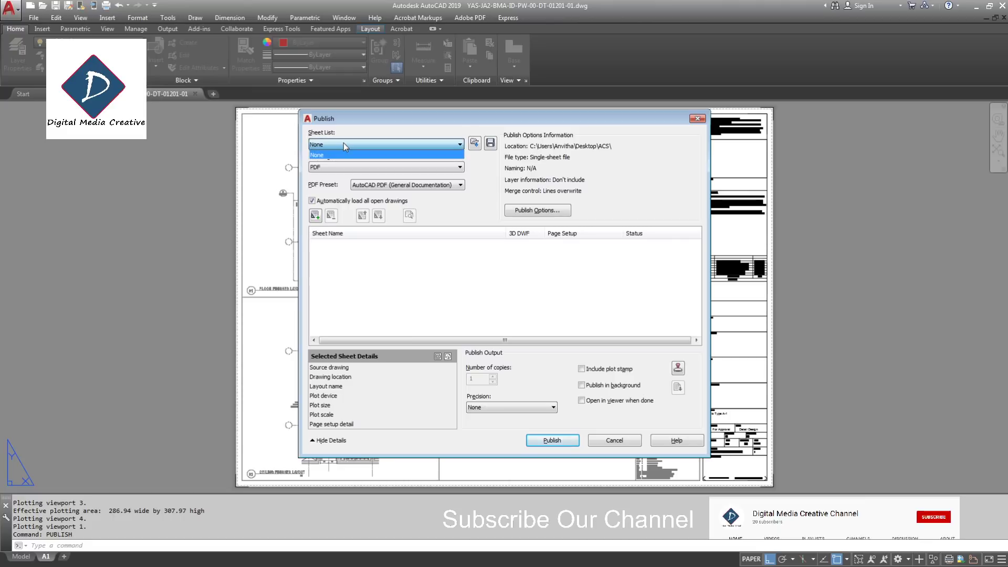
left_click(475, 145)
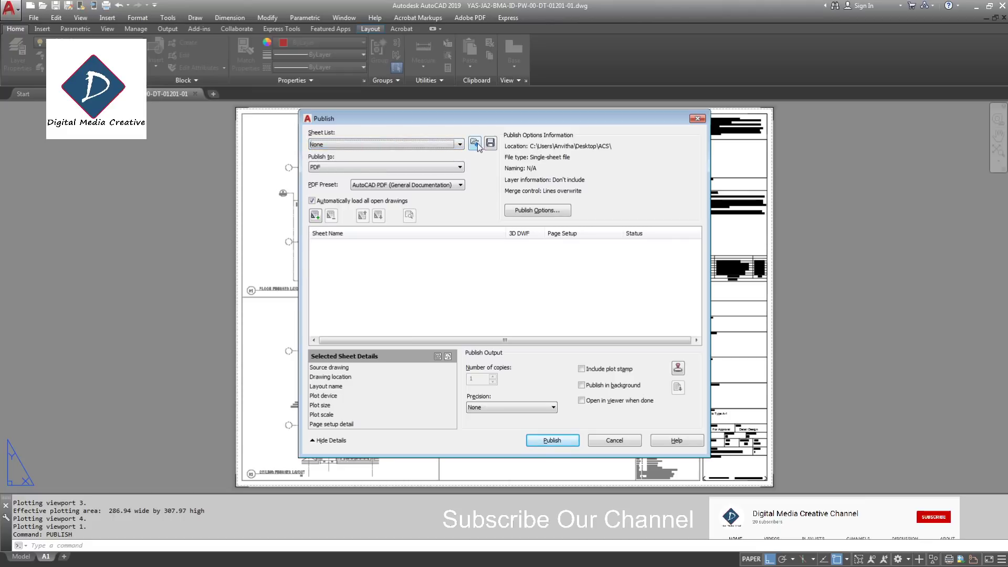
left_click(476, 143)
left_click(426, 201)
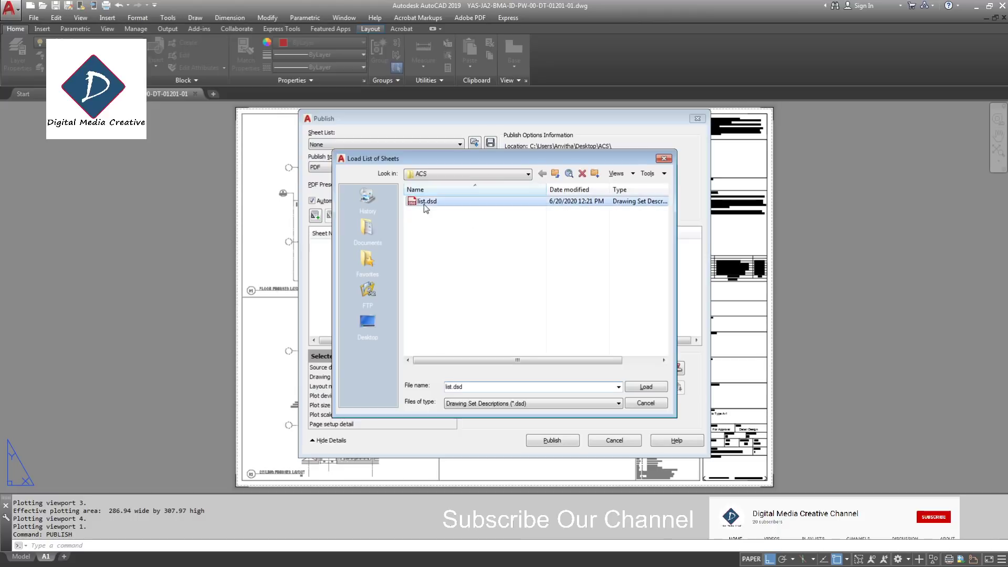
left_click(646, 386)
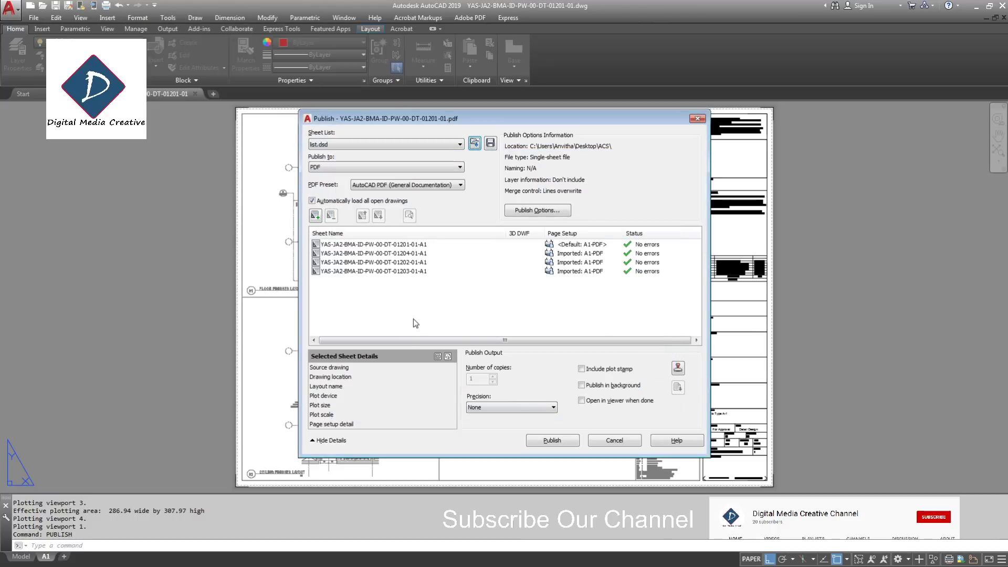
- Confirm the four sheets use the A1-PDF page setup and PDF output, then cancel
left_click_drag(408, 307, 364, 240)
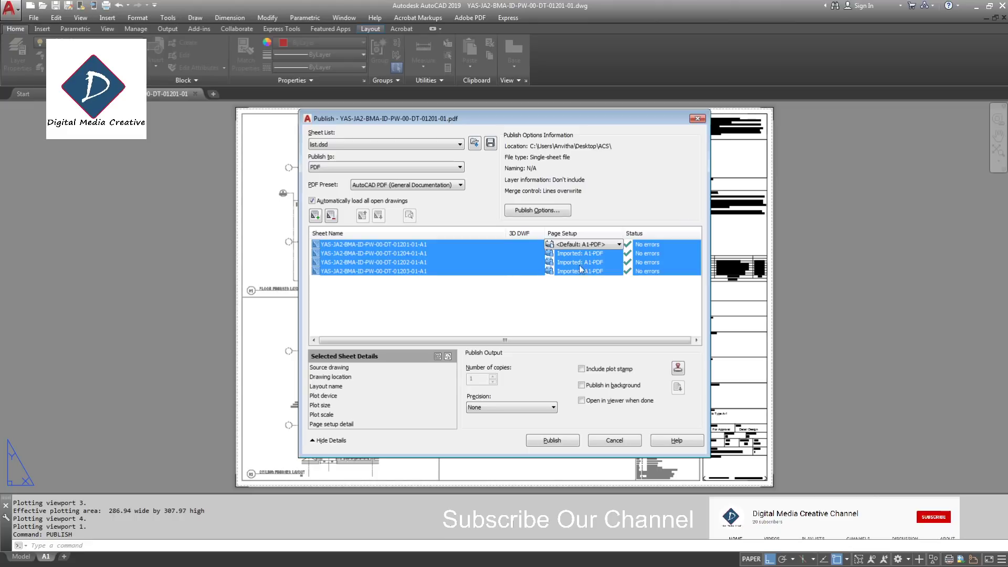
left_click(578, 245)
left_click(534, 294)
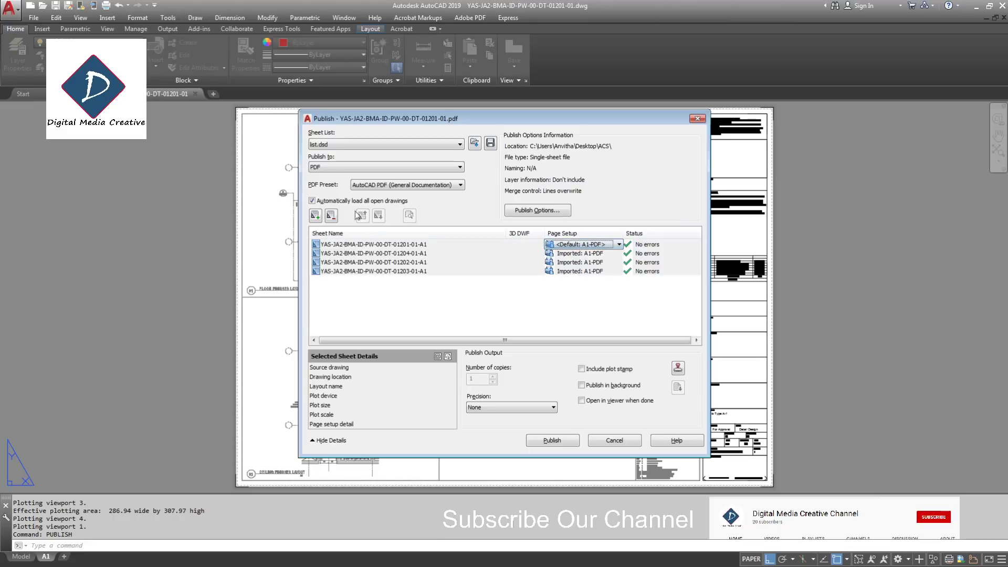
left_click(333, 170)
left_click(418, 293)
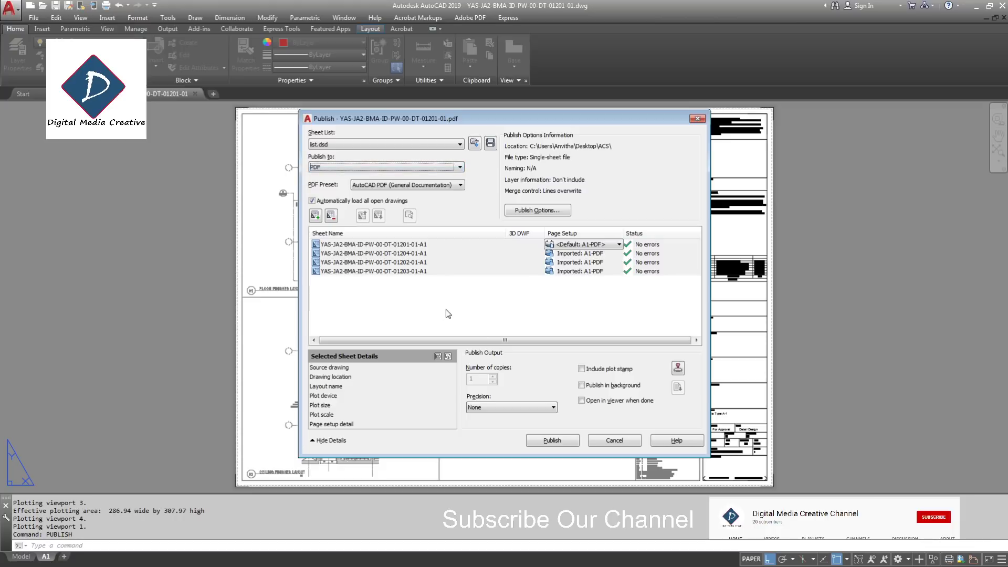
left_click(632, 442)
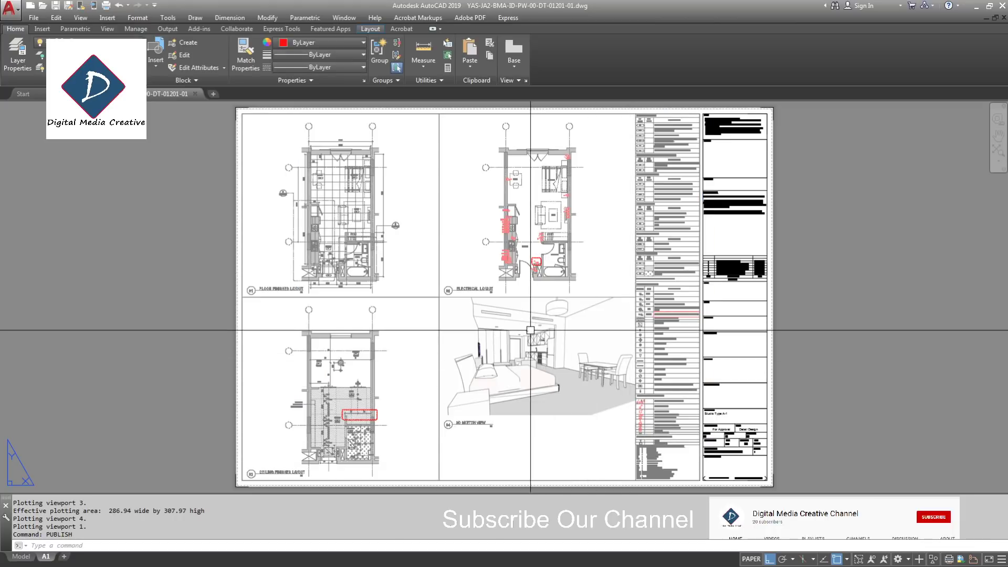